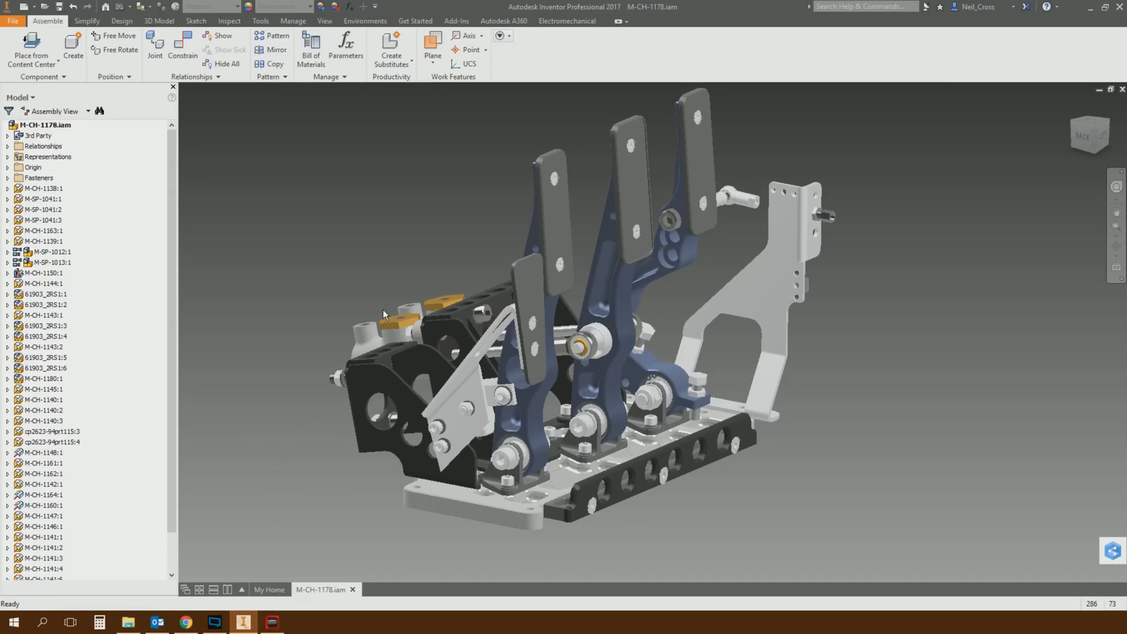
# Inspect the 61903_2RS1:3 bearing's options and swing the left pedal to test its motion.
pyautogui.rightClick(36, 326)
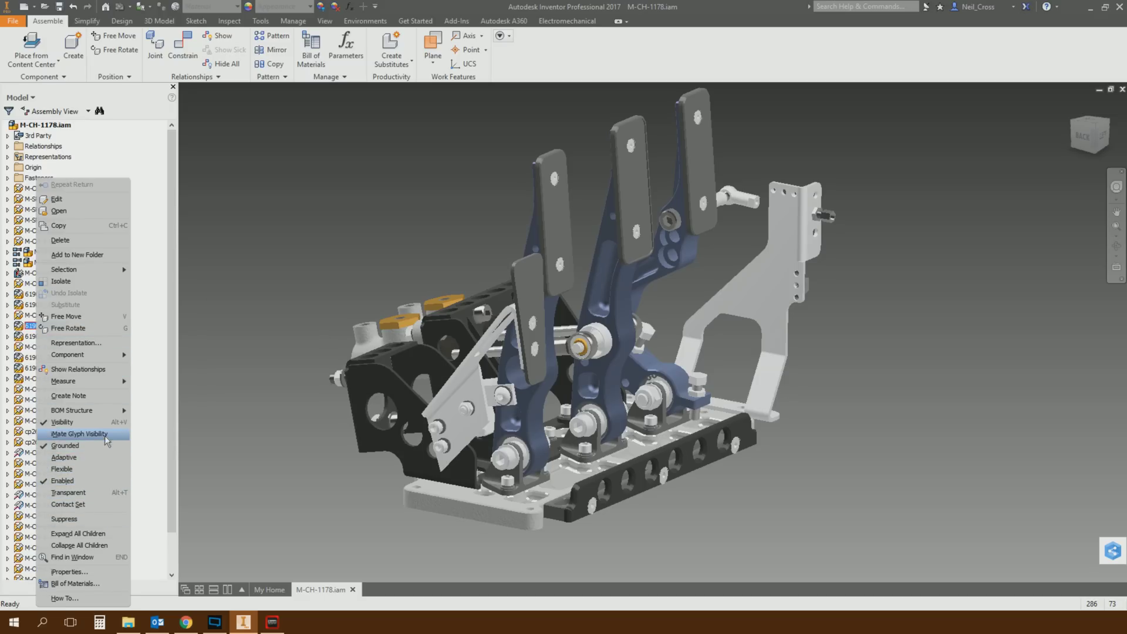
pyautogui.click(81, 475)
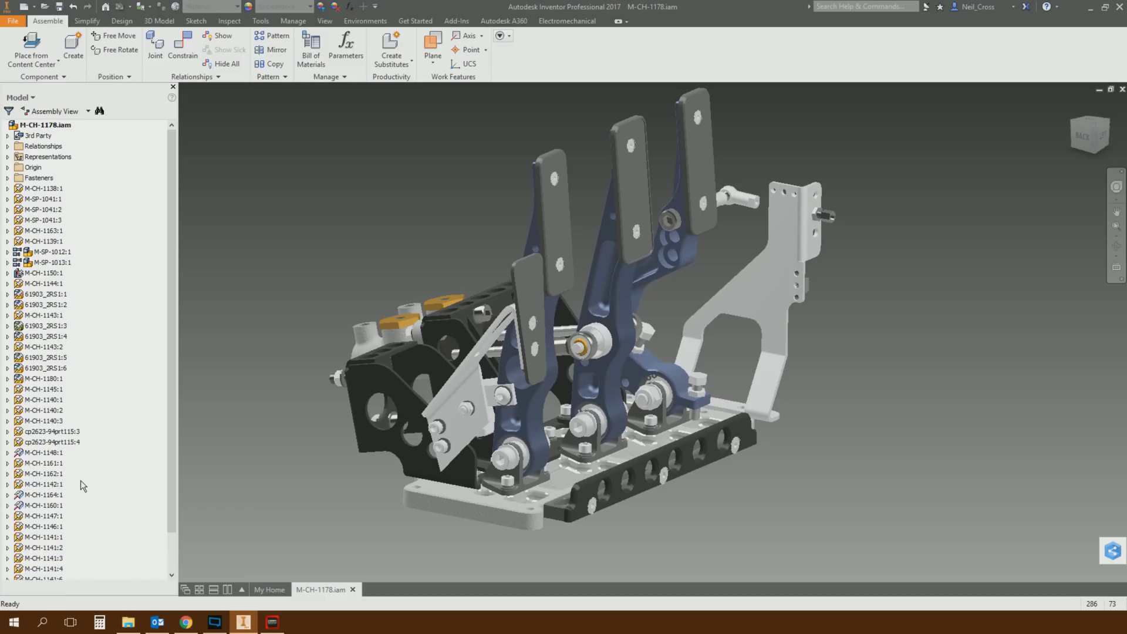
pyautogui.moveTo(505, 320); pyautogui.dragTo(537, 232)
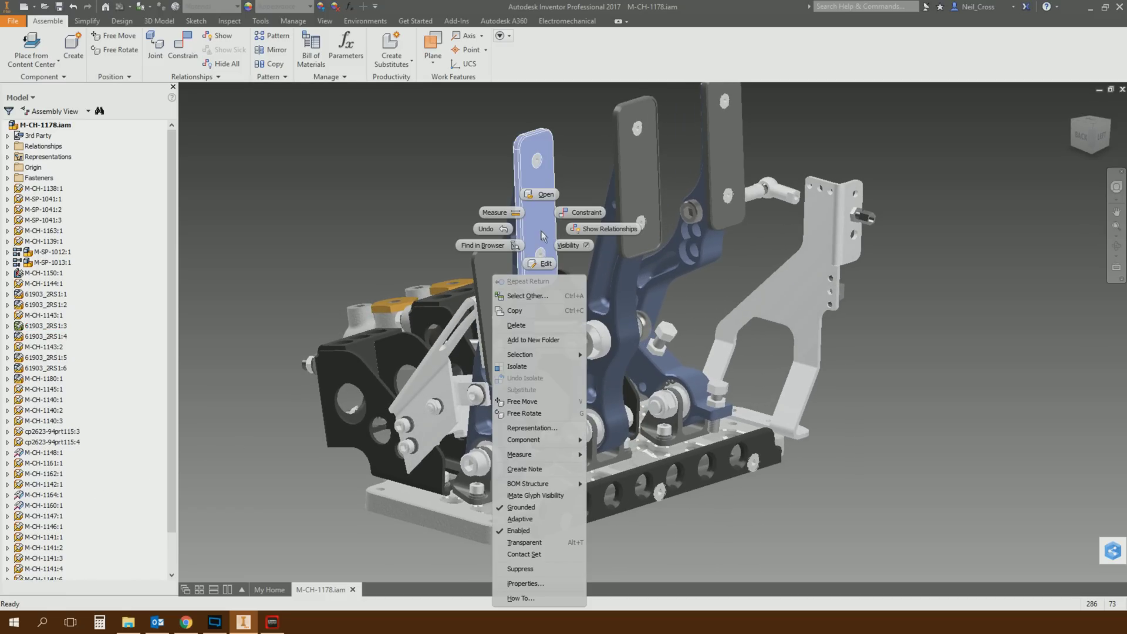
pyautogui.rightClick(538, 232)
pyautogui.click(520, 531)
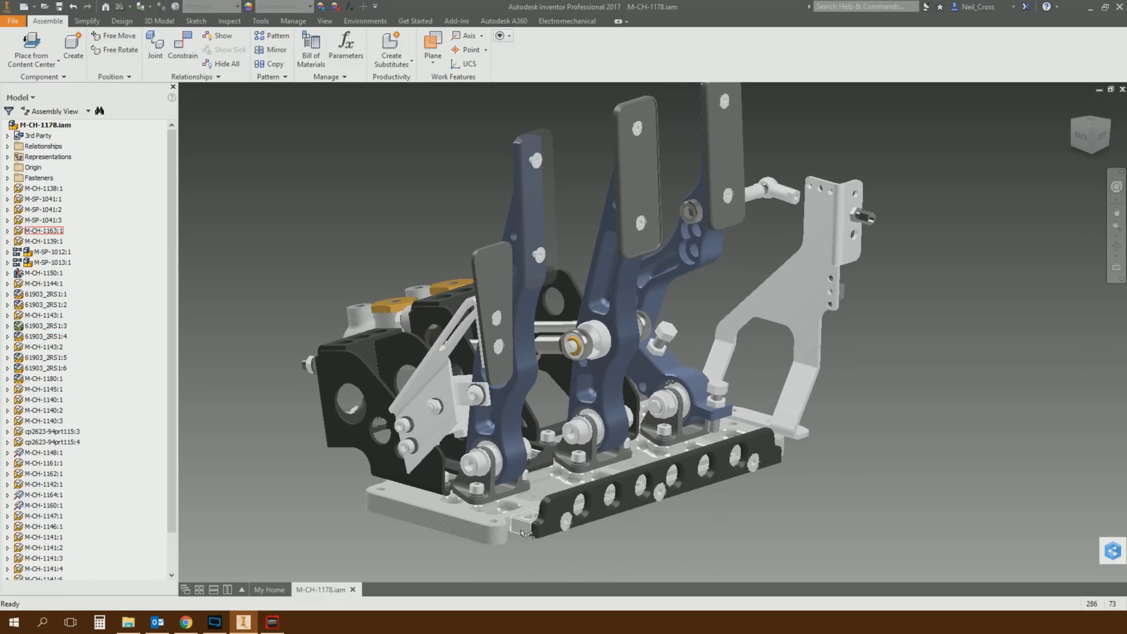
# Orbit the assembly to a back-left view and undo the last change to the pedals.
pyautogui.scroll(5, 649, 231)
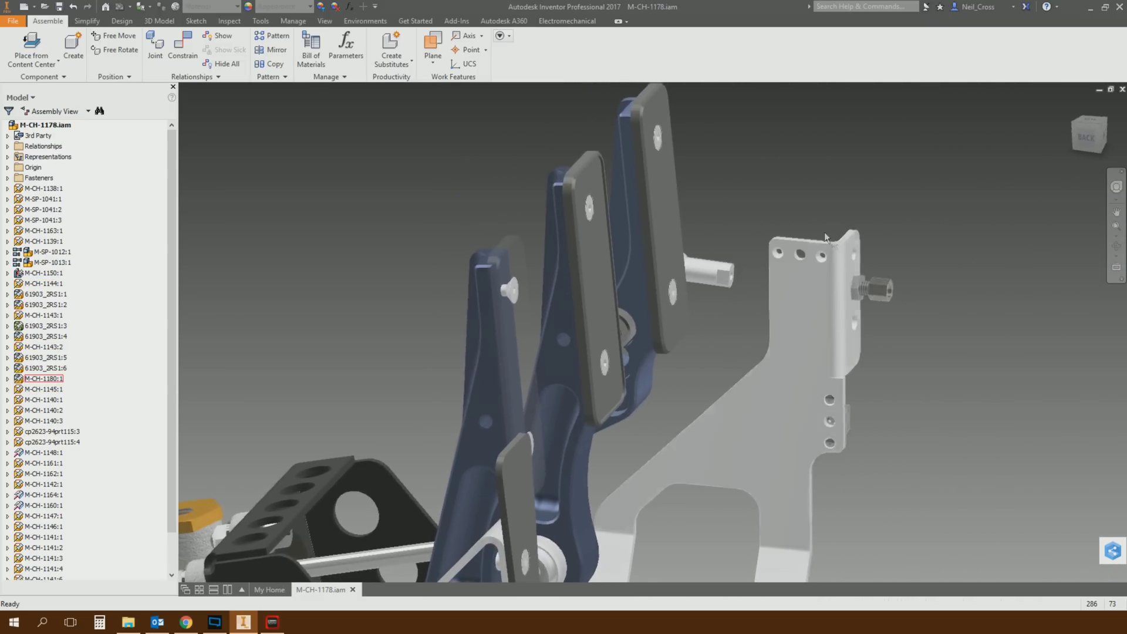
pyautogui.scroll(-3, 823, 227)
pyautogui.keyDown('shift'); pyautogui.moveTo(823, 227); pyautogui.dragTo(859, 242, button='middle'); pyautogui.keyUp('shift')
pyautogui.scroll(-1, 846, 247)
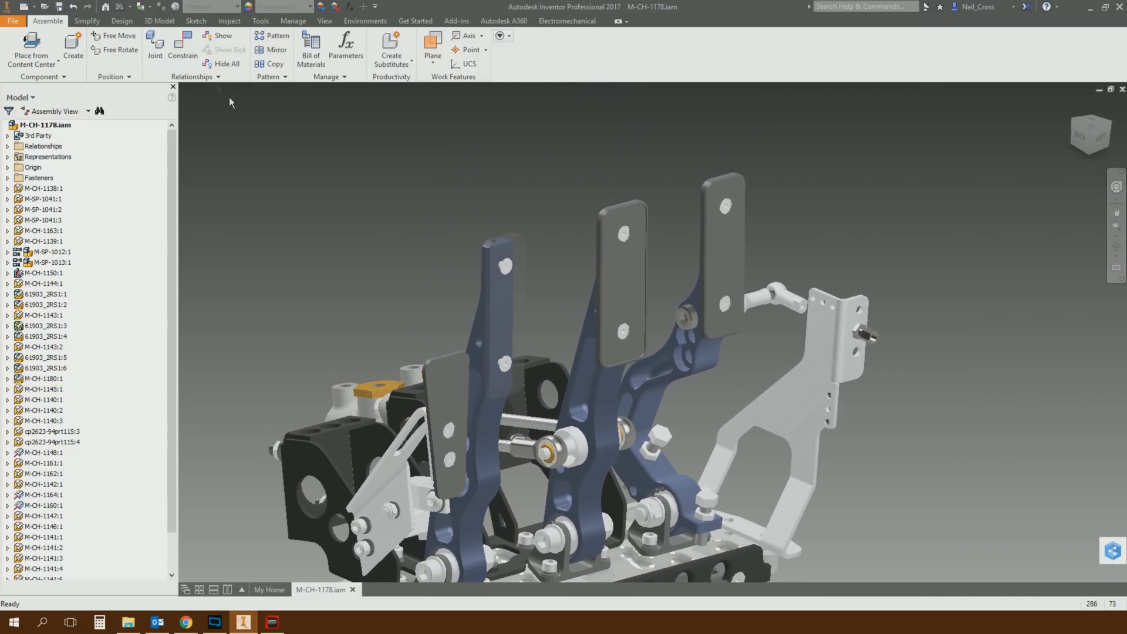
pyautogui.click(74, 7)
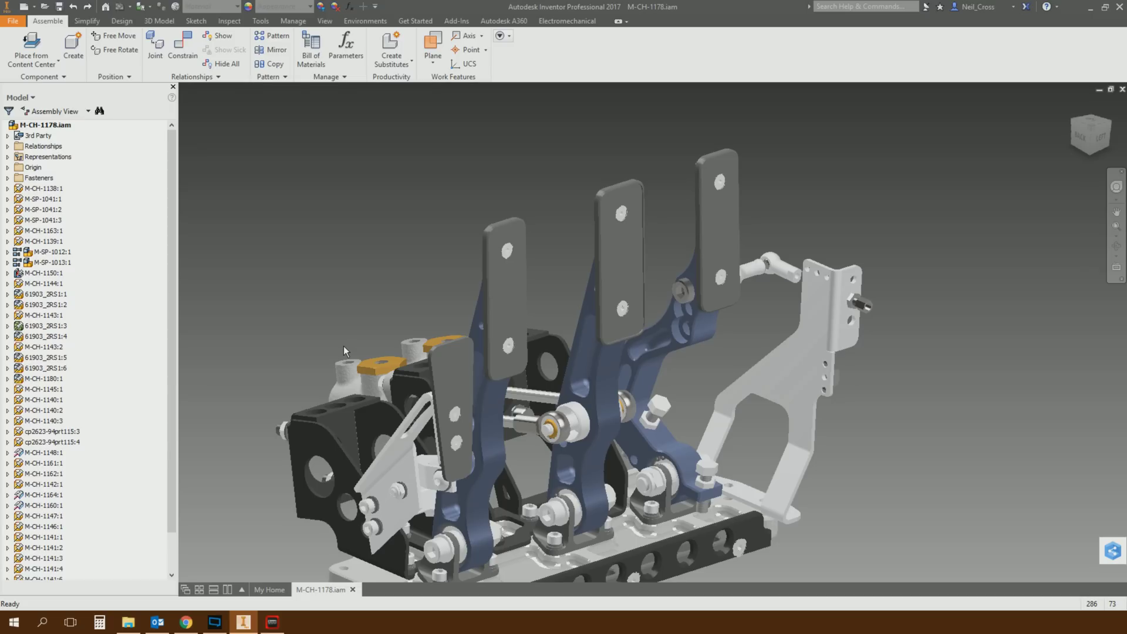
# Set the middle pedal arm M-CH-1143:2 to Transparent.
pyautogui.click(615, 392)
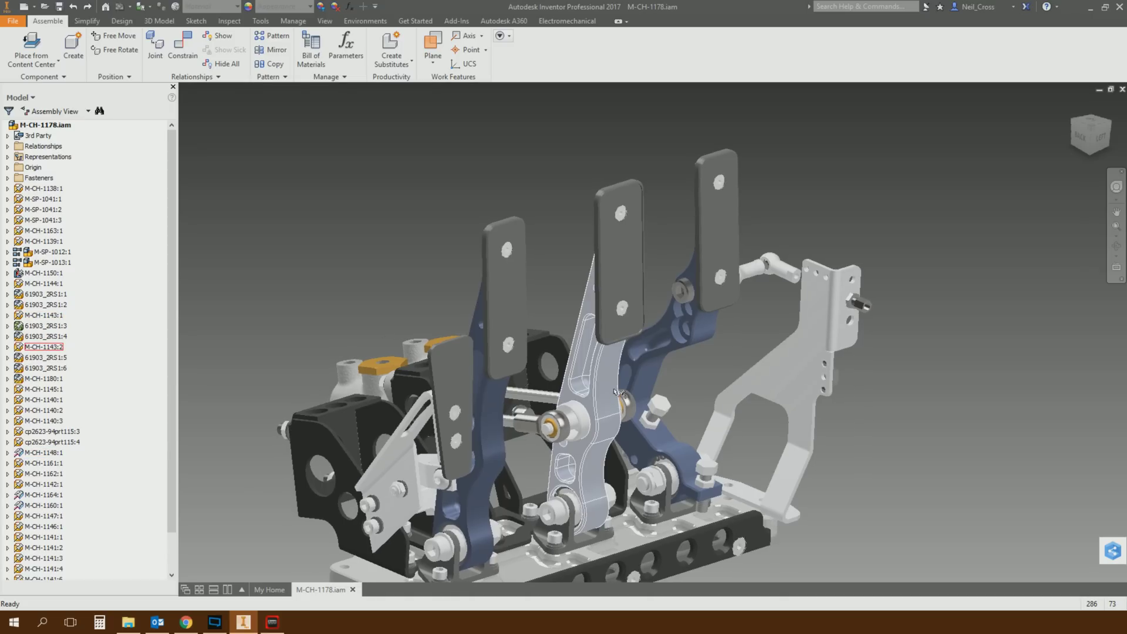
pyautogui.keyDown('shift'); pyautogui.moveTo(615, 392); pyautogui.dragTo(559, 366, button='middle'); pyautogui.keyUp('shift')
pyautogui.rightClick(559, 365)
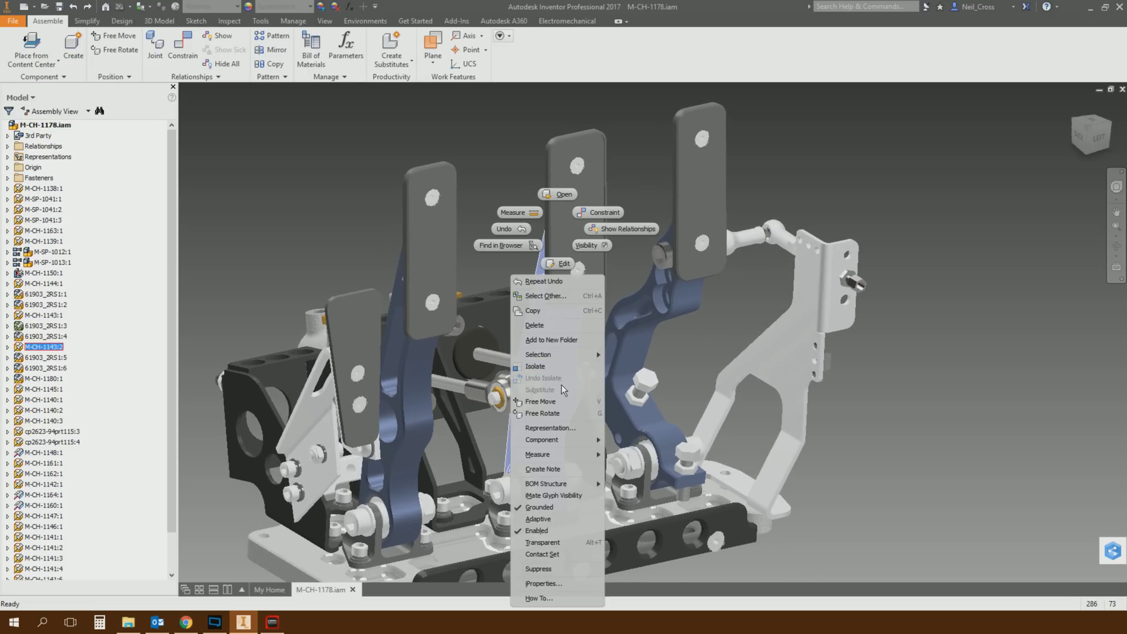
pyautogui.click(546, 542)
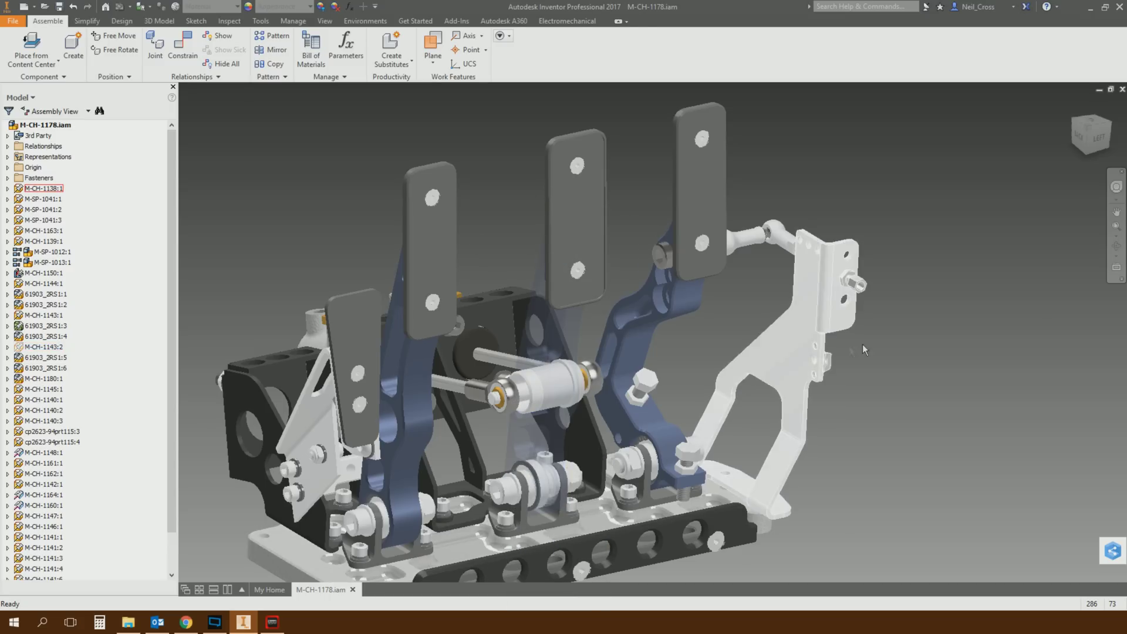
pyautogui.scroll(5, 911, 333)
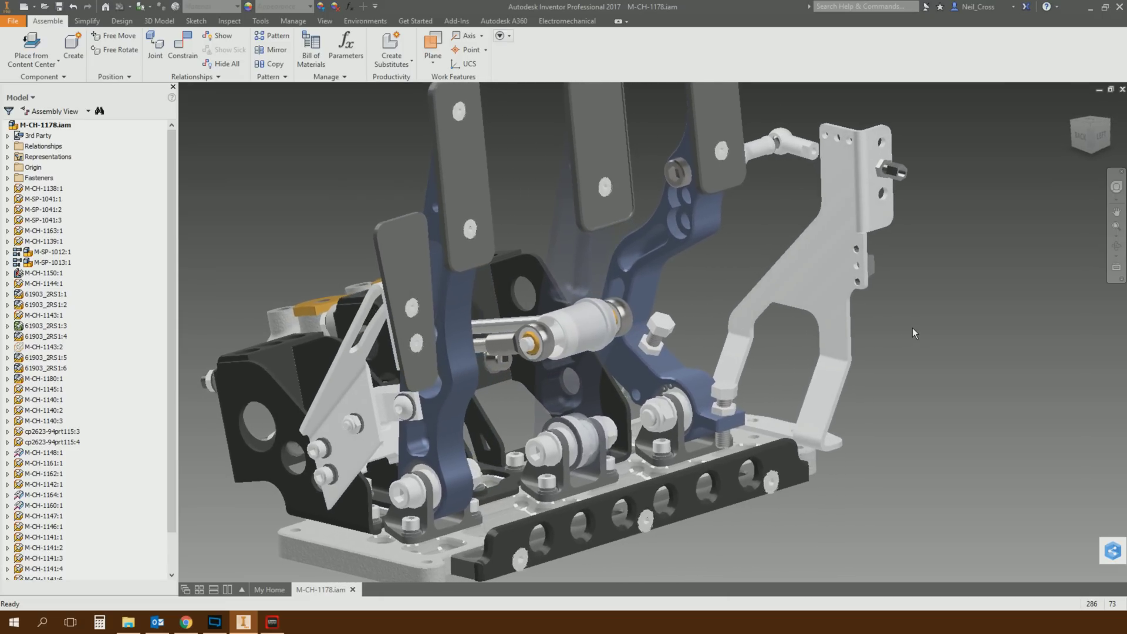
pyautogui.scroll(5, 913, 328)
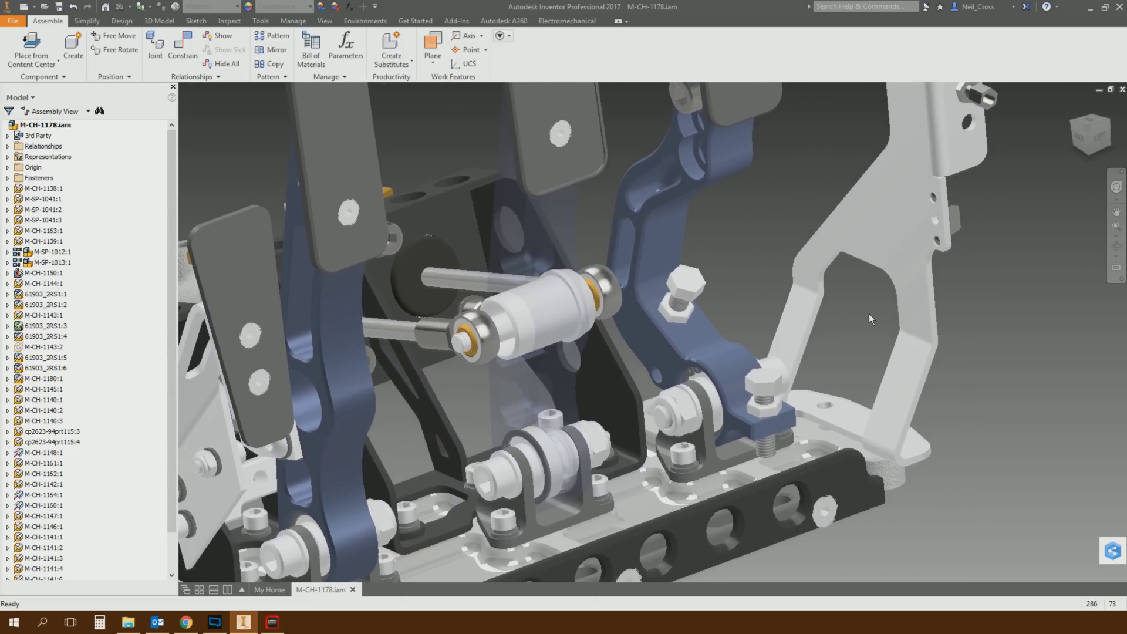
pyautogui.scroll(-3, 869, 314)
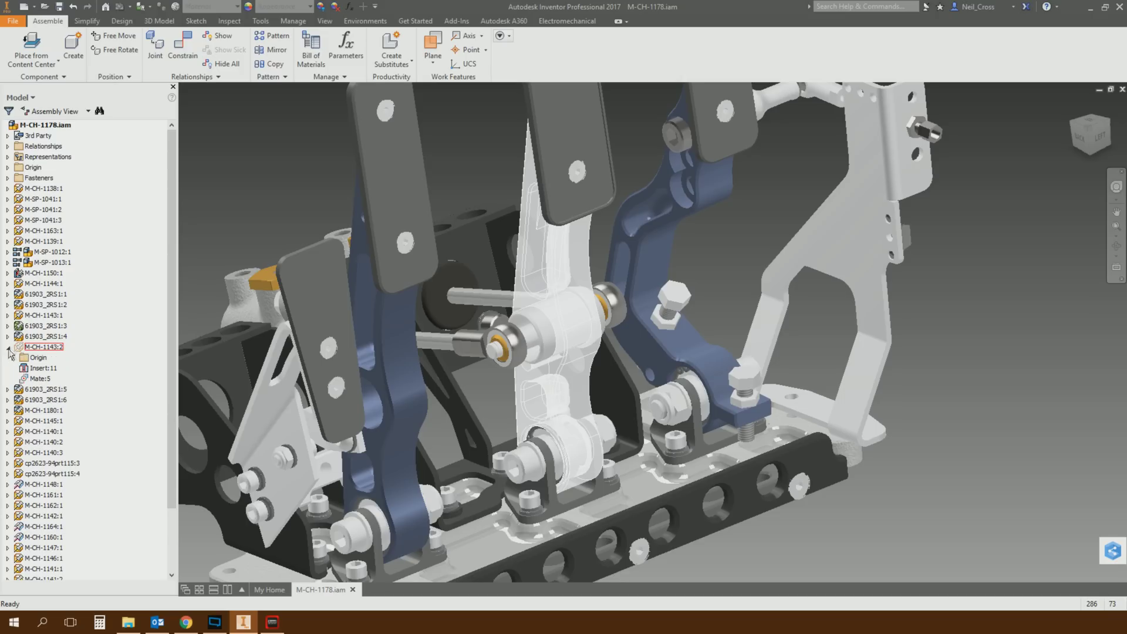
# Clear Transparent on M-CH-1143:2 and orbit to view the assembly from underneath.
pyautogui.rightClick(24, 352)
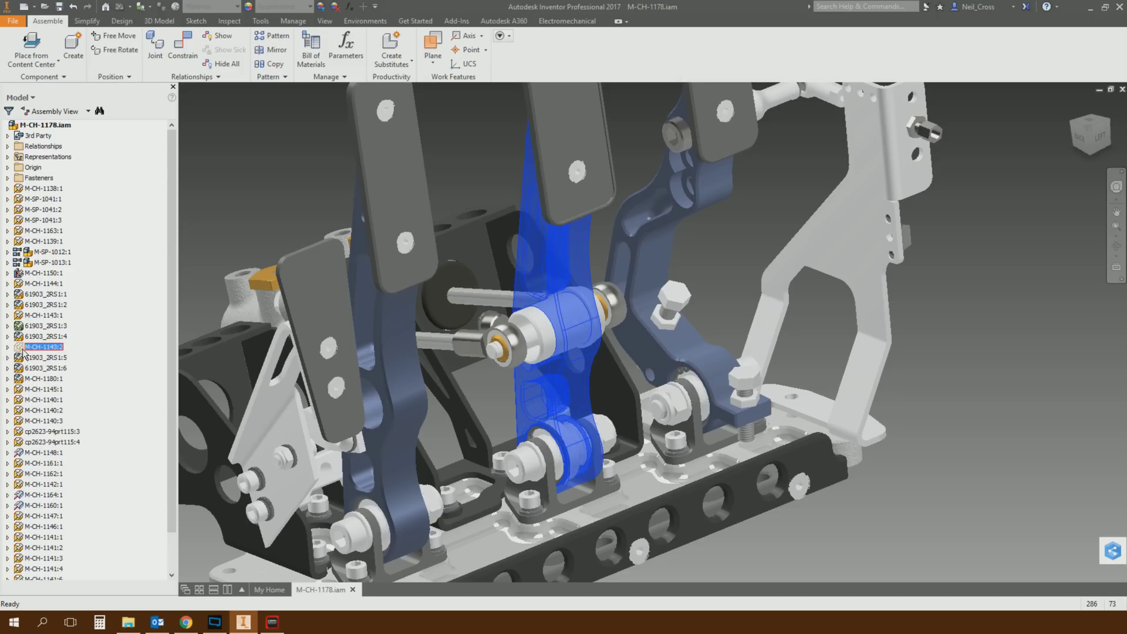
pyautogui.click(53, 504)
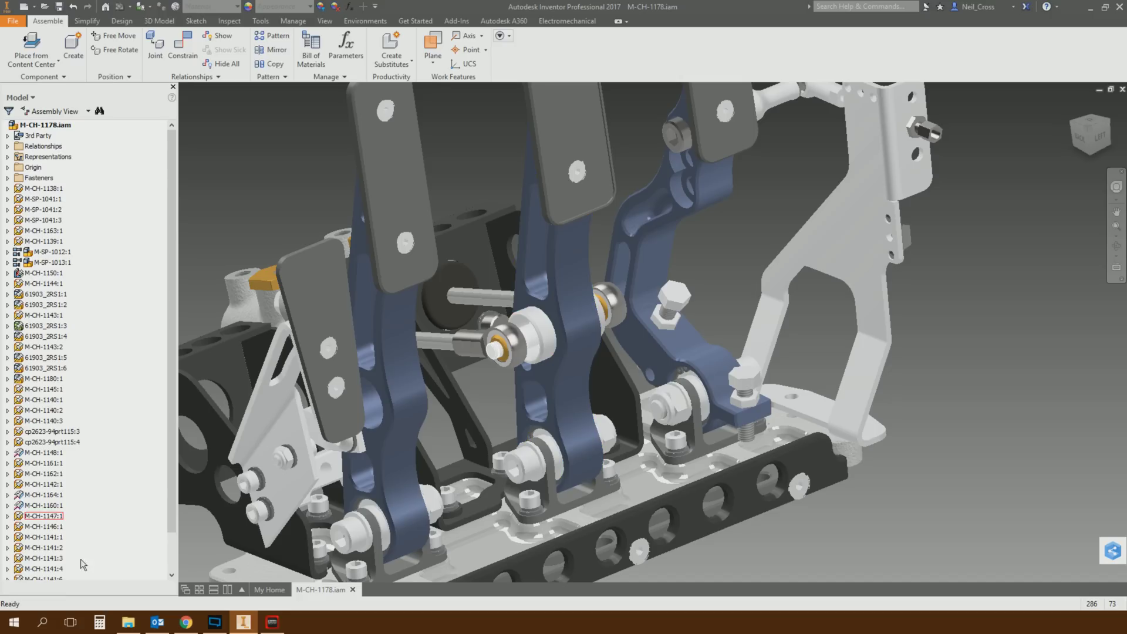
pyautogui.keyDown('shift'); pyautogui.moveTo(266, 193); pyautogui.dragTo(918, 300, button='middle'); pyautogui.keyUp('shift')
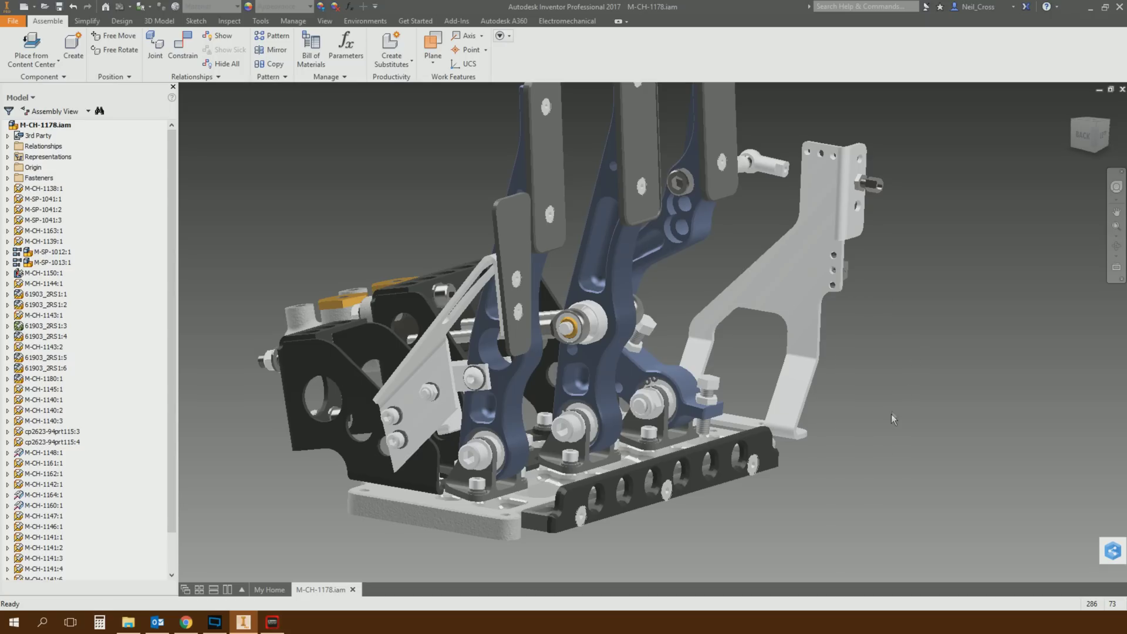
pyautogui.moveTo(906, 379)
pyautogui.keyDown('shift'); pyautogui.mouseDown(button='middle')
pyautogui.moveTo(909, 424)
pyautogui.moveTo(919, 374)
pyautogui.mouseUp(button='middle'); pyautogui.keyUp('shift')
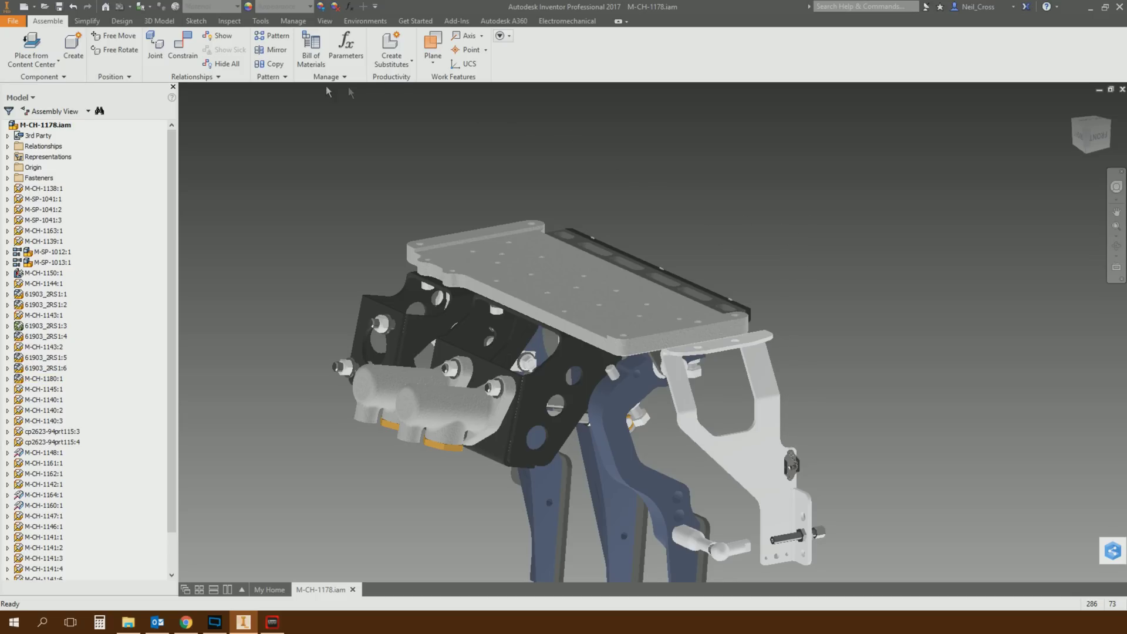
# Create a new in-place component named 'Base Plate Brake'.
pyautogui.click(72, 44)
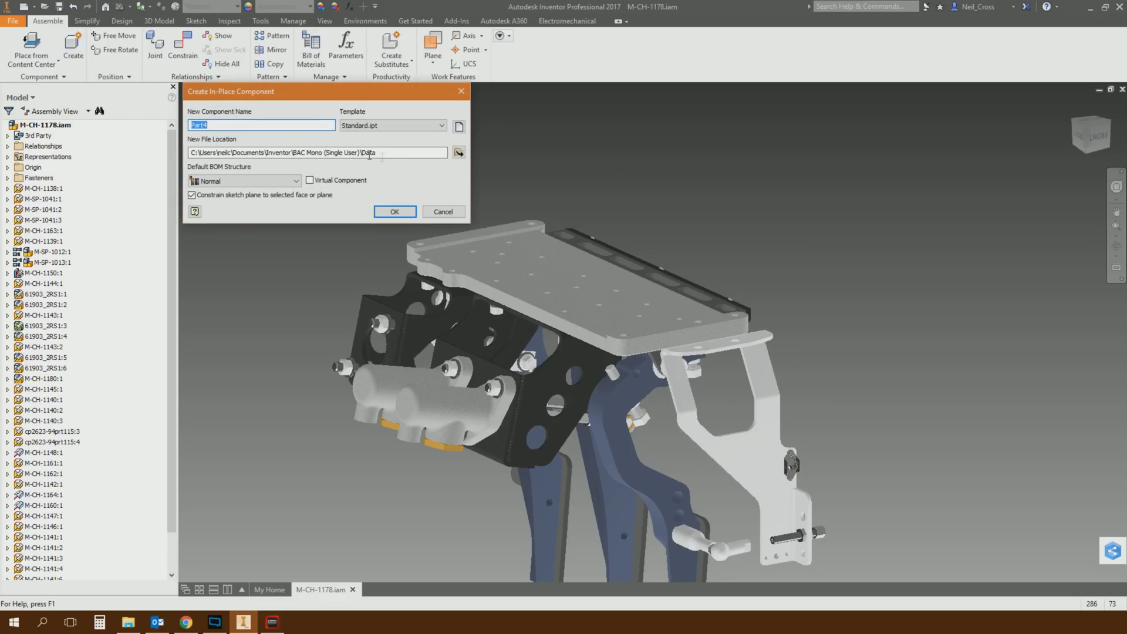
pyautogui.write('Base Plate Brake')
pyautogui.click(395, 212)
# Start a 2D sketch on the plate face, turned so the plate's top shows.
pyautogui.scroll(5, 557, 306)
pyautogui.click(553, 304)
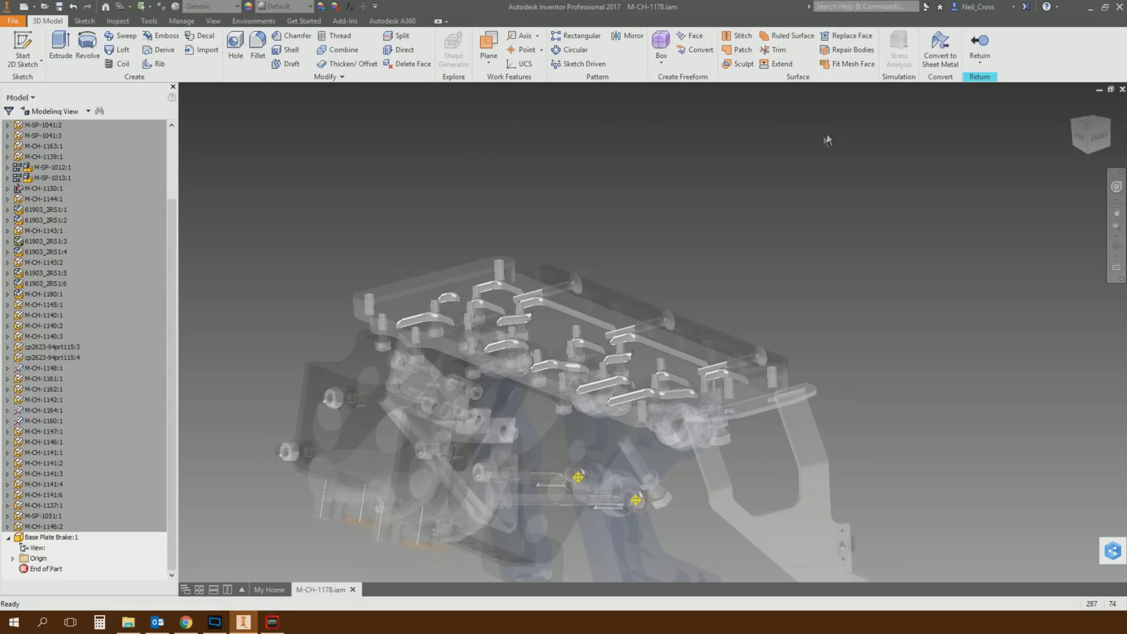
pyautogui.press('s')
pyautogui.moveTo(381, 314)
pyautogui.keyDown('shift'); pyautogui.mouseDown(button='middle')
pyautogui.moveTo(540, 282)
pyautogui.moveTo(686, 279)
pyautogui.moveTo(831, 304)
pyautogui.moveTo(688, 260)
pyautogui.moveTo(699, 353)
pyautogui.mouseUp(button='middle'); pyautogui.keyUp('shift')
# Project the plate top face's outline and holes into Sketch1 and finish the sketch.
pyautogui.click(698, 353)
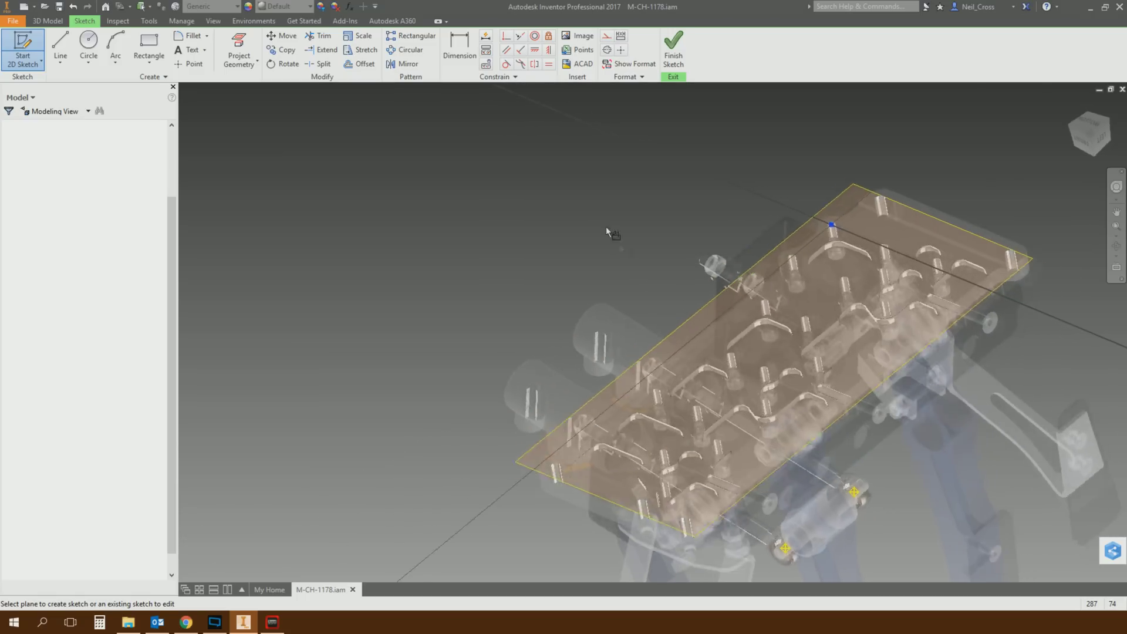
pyautogui.press('p')
pyautogui.moveTo(606, 226)
pyautogui.keyDown('shift'); pyautogui.mouseDown(button='middle')
pyautogui.moveTo(642, 236)
pyautogui.moveTo(751, 227)
pyautogui.mouseUp(button='middle'); pyautogui.keyUp('shift')
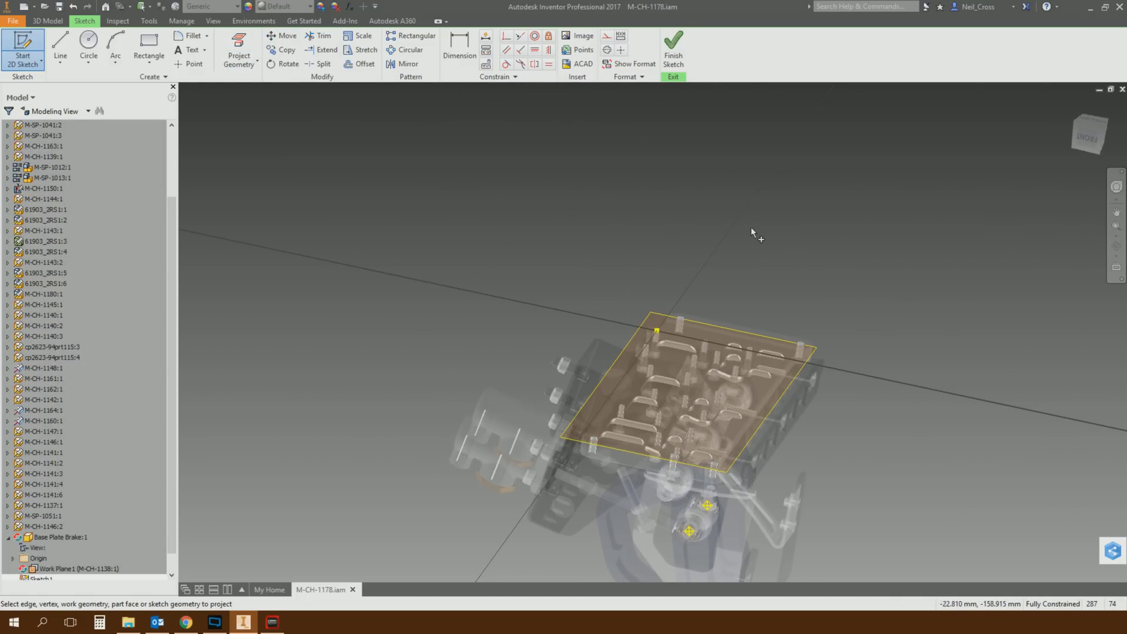
pyautogui.click(244, 65)
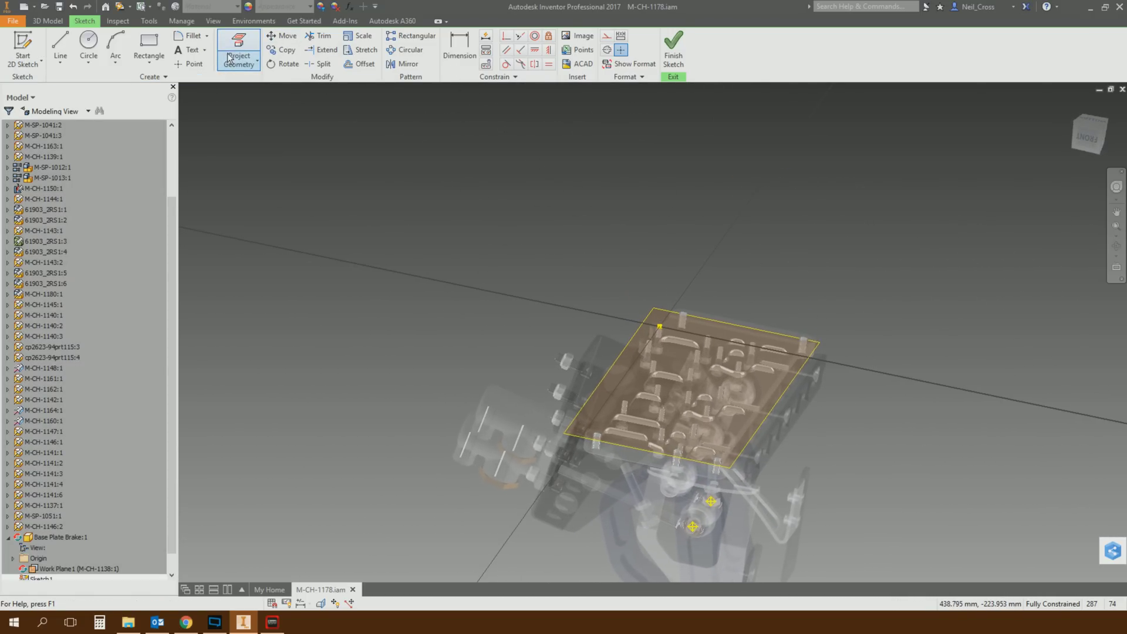
pyautogui.click(681, 333)
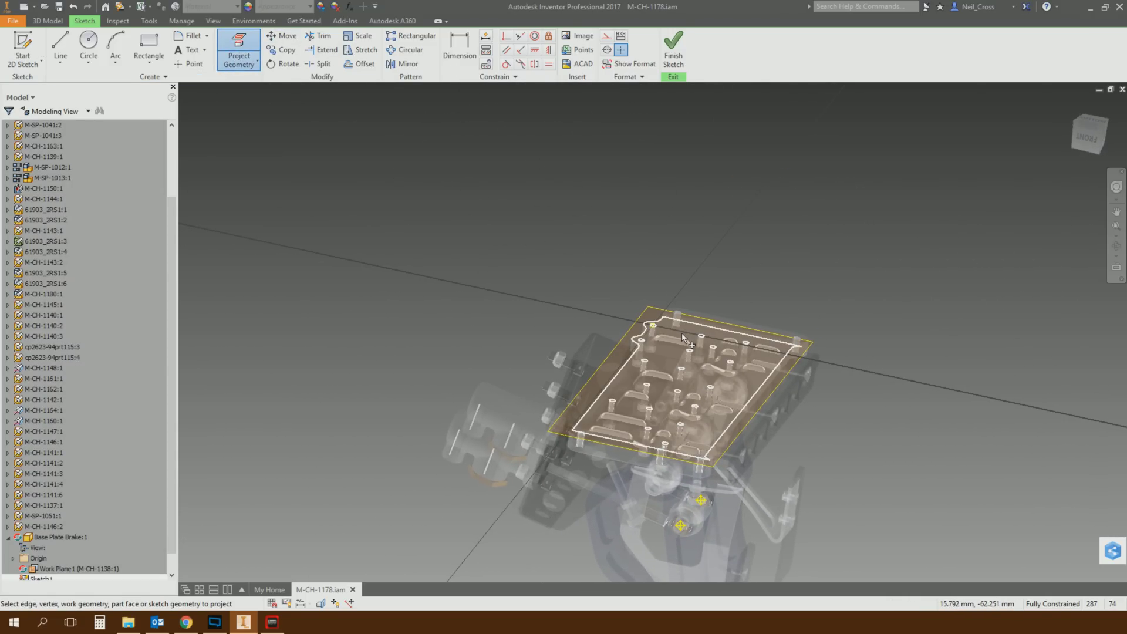
pyautogui.click(681, 333)
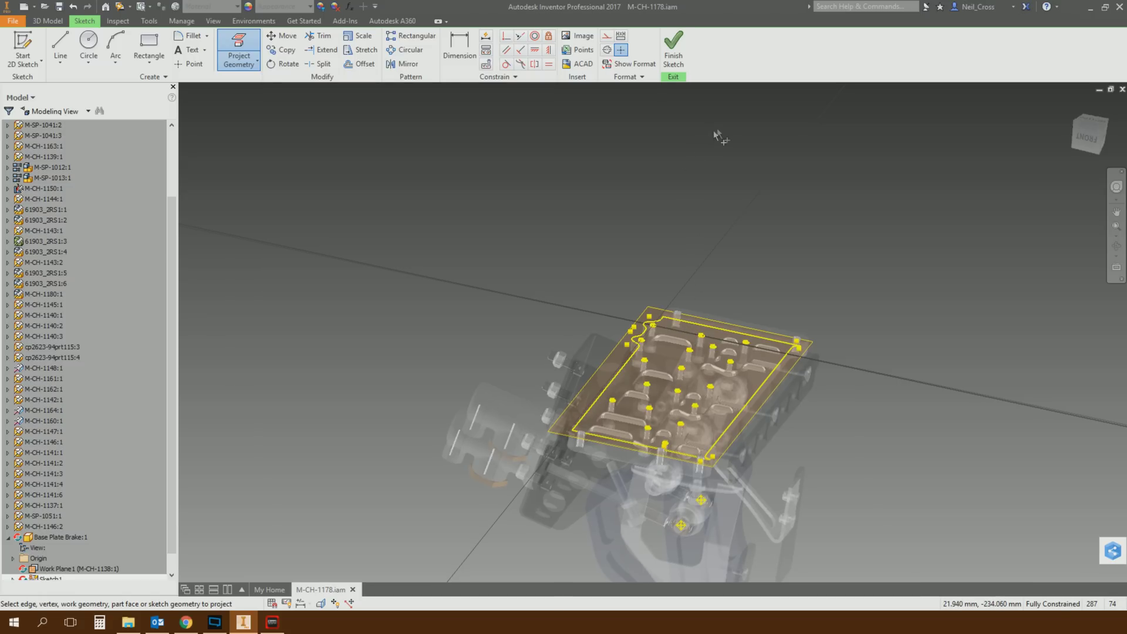
pyautogui.click(673, 46)
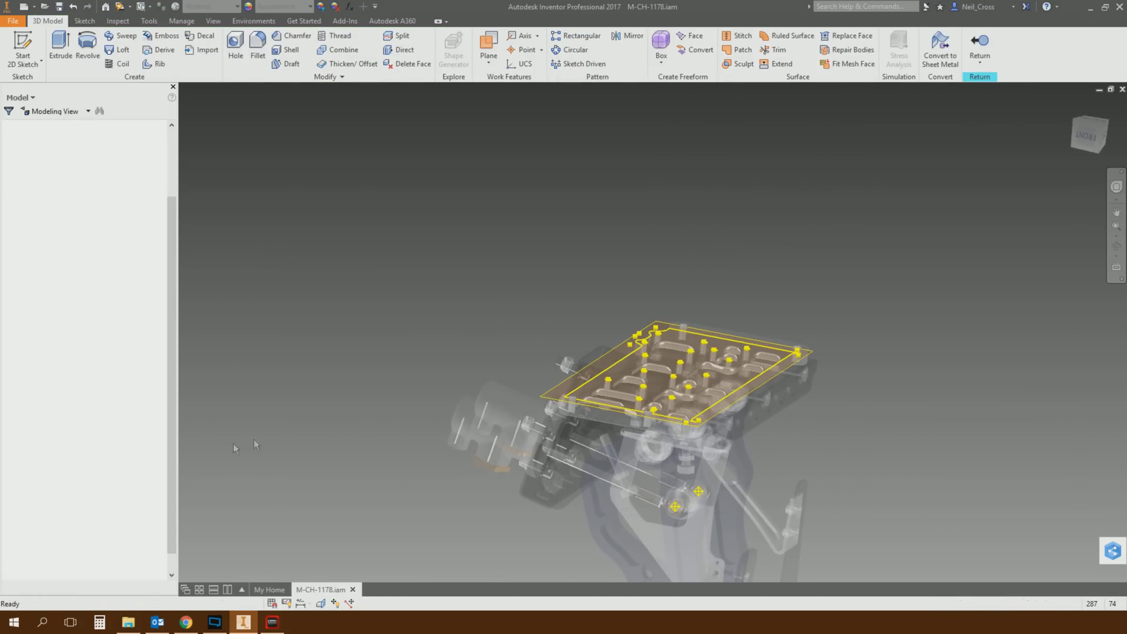
pyautogui.scroll(-1, 175, 435)
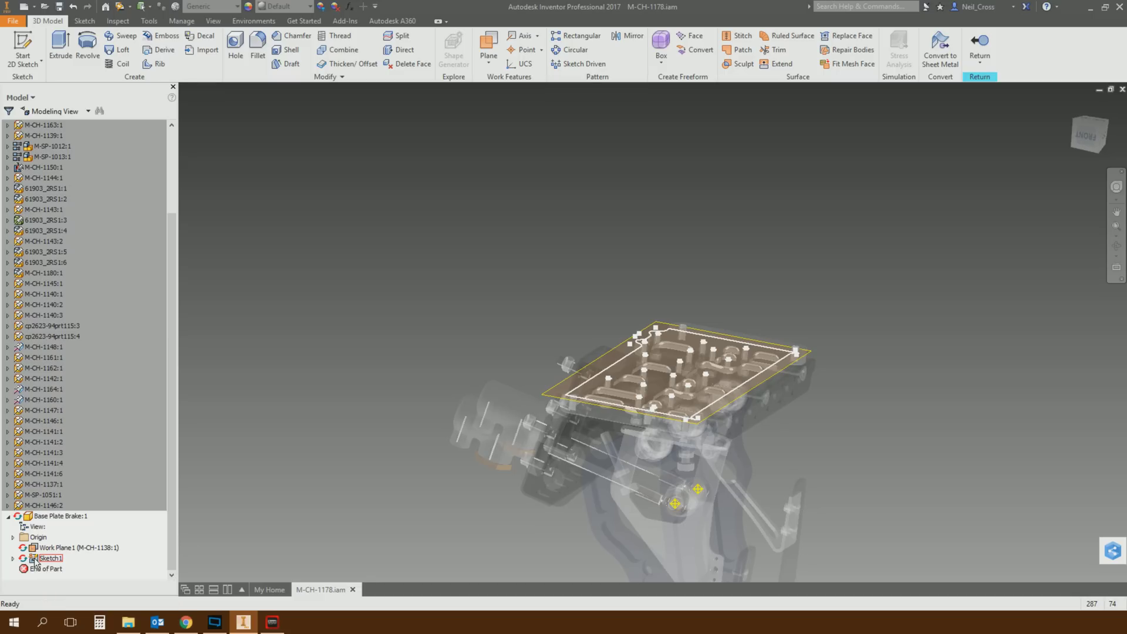
# Expand Sketch1 in the browser and select its Reference1 (M-CH-1138:1) node.
pyautogui.click(13, 558)
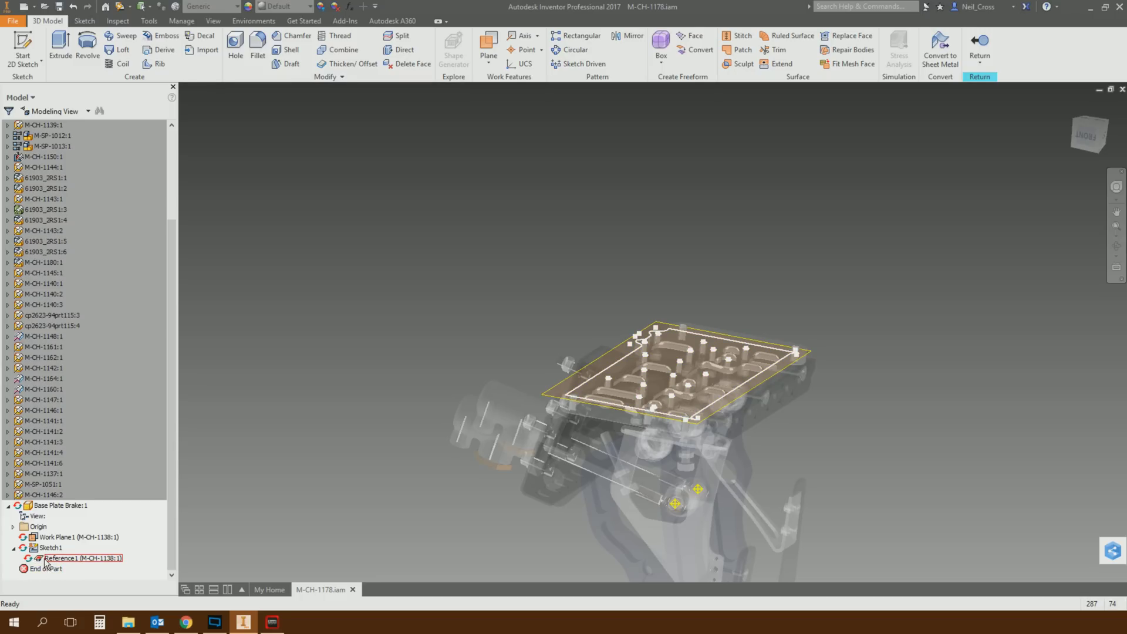
pyautogui.click(46, 563)
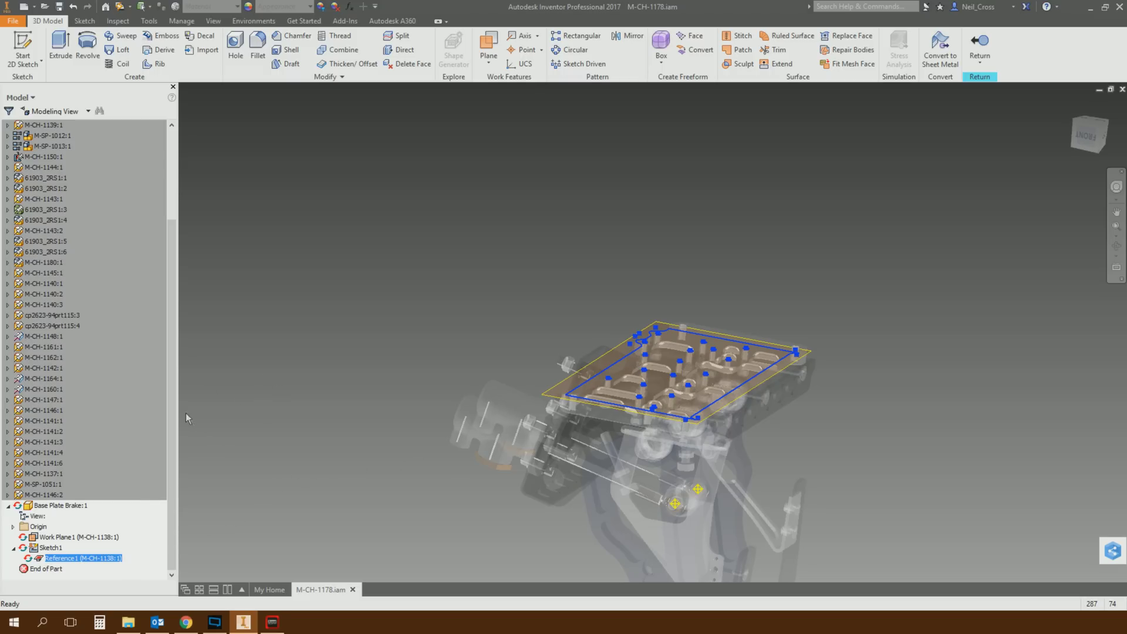
pyautogui.rightClick(66, 561)
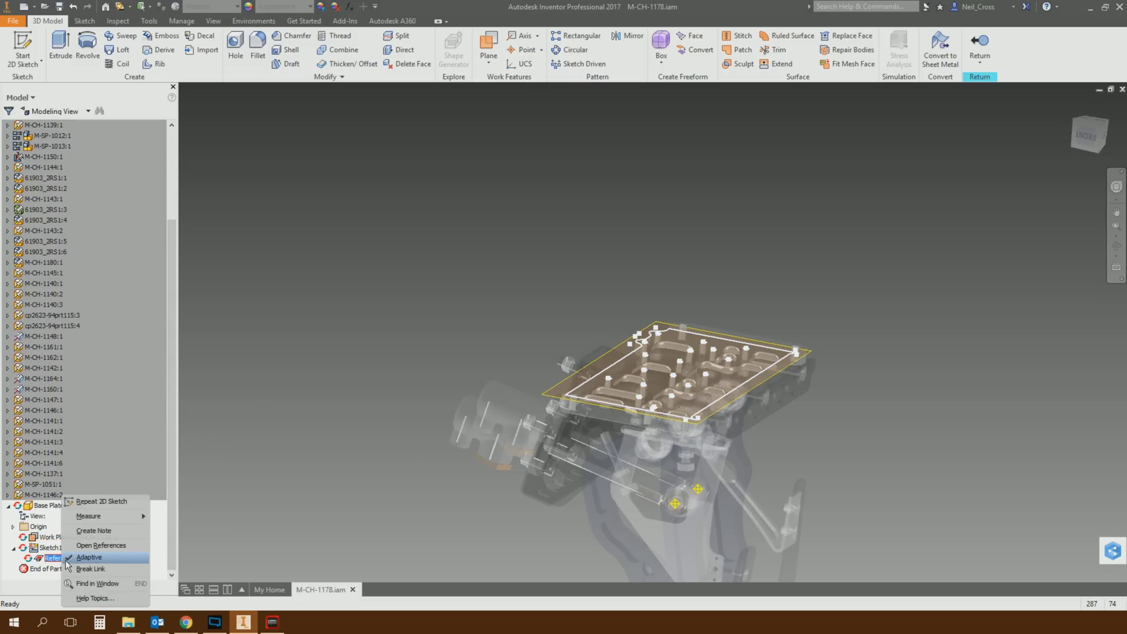
pyautogui.click(96, 548)
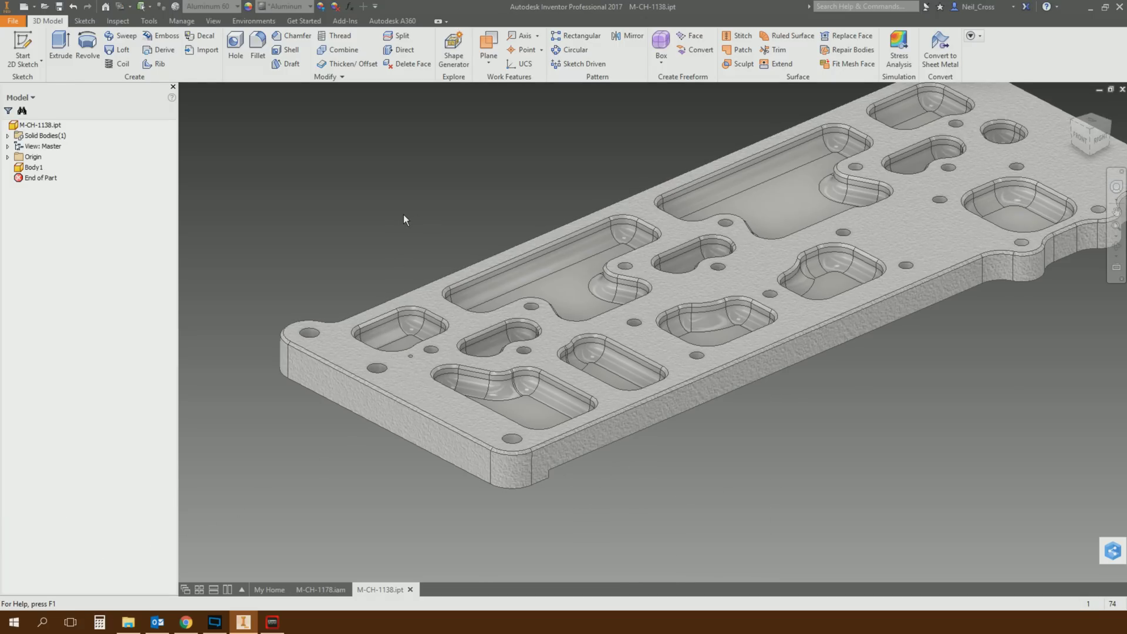
pyautogui.press('F6')
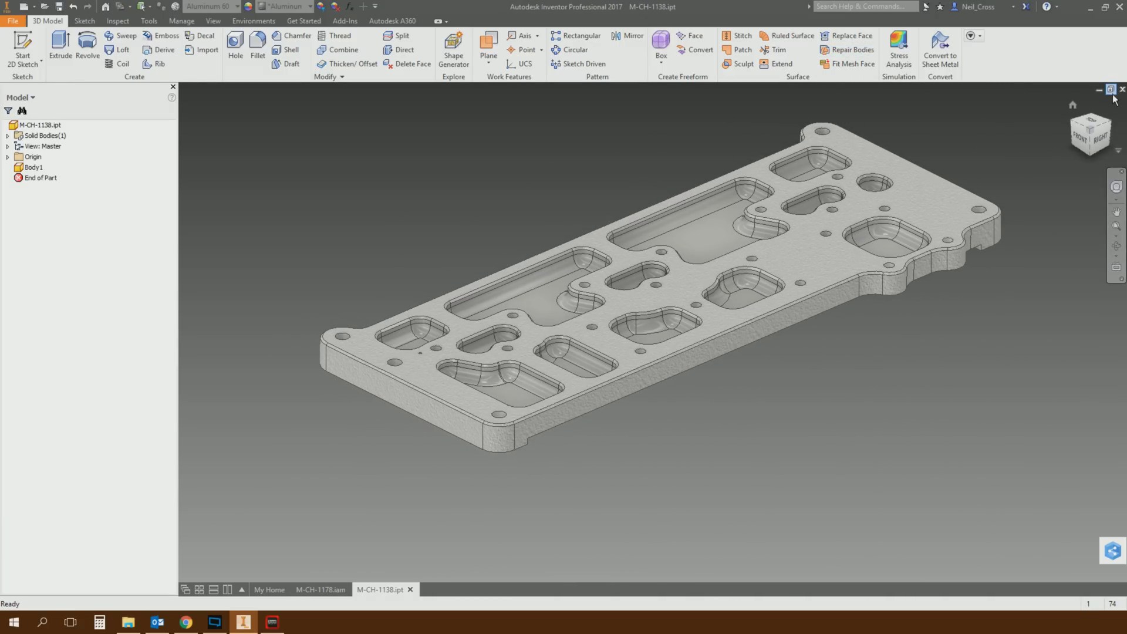
pyautogui.hotkey('ctrl', 'F4')
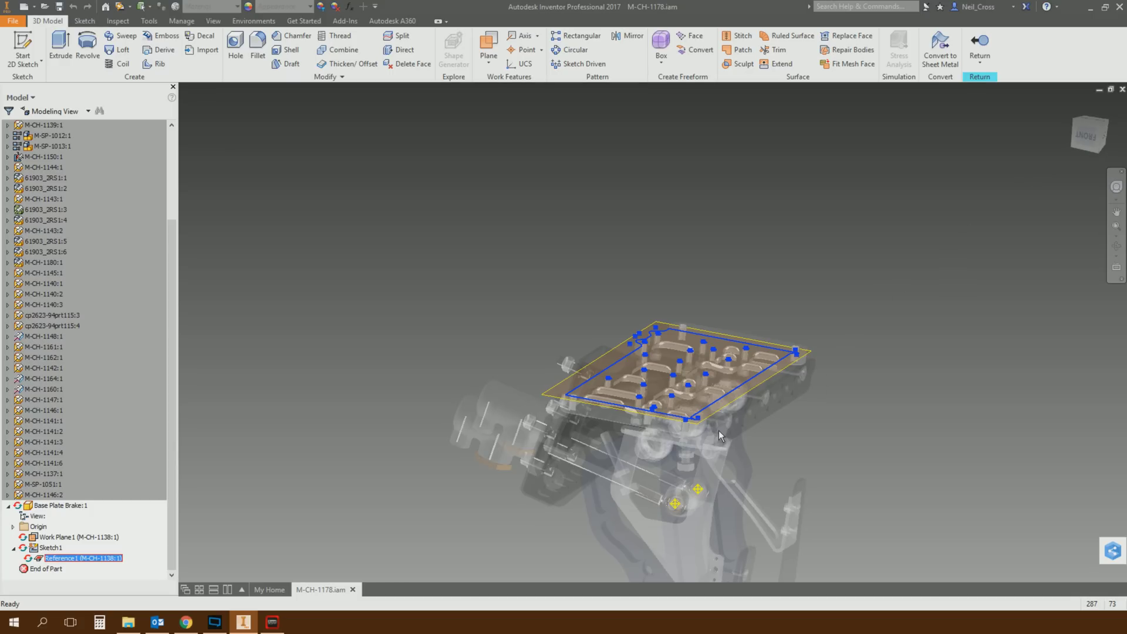
pyautogui.click(719, 430)
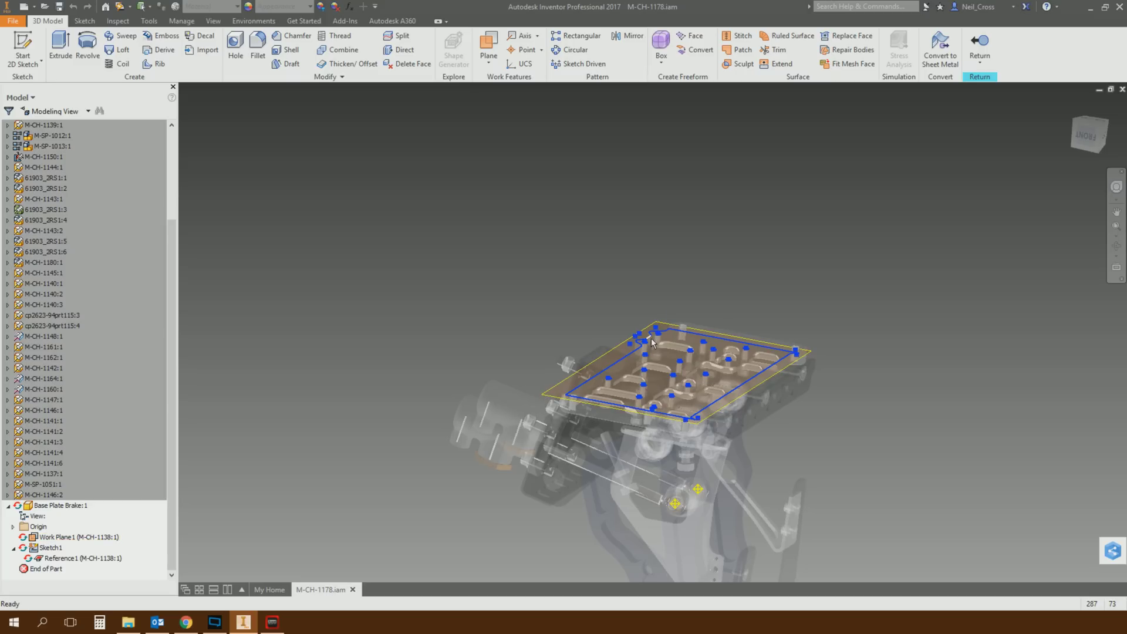
pyautogui.click(37, 563)
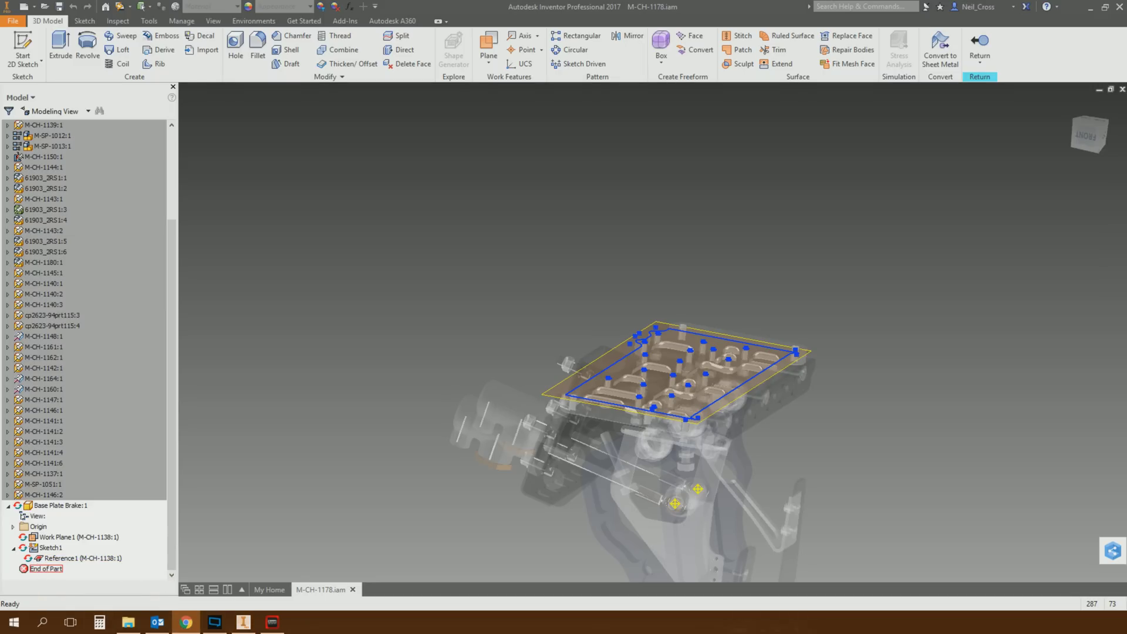
pyautogui.click(186, 622)
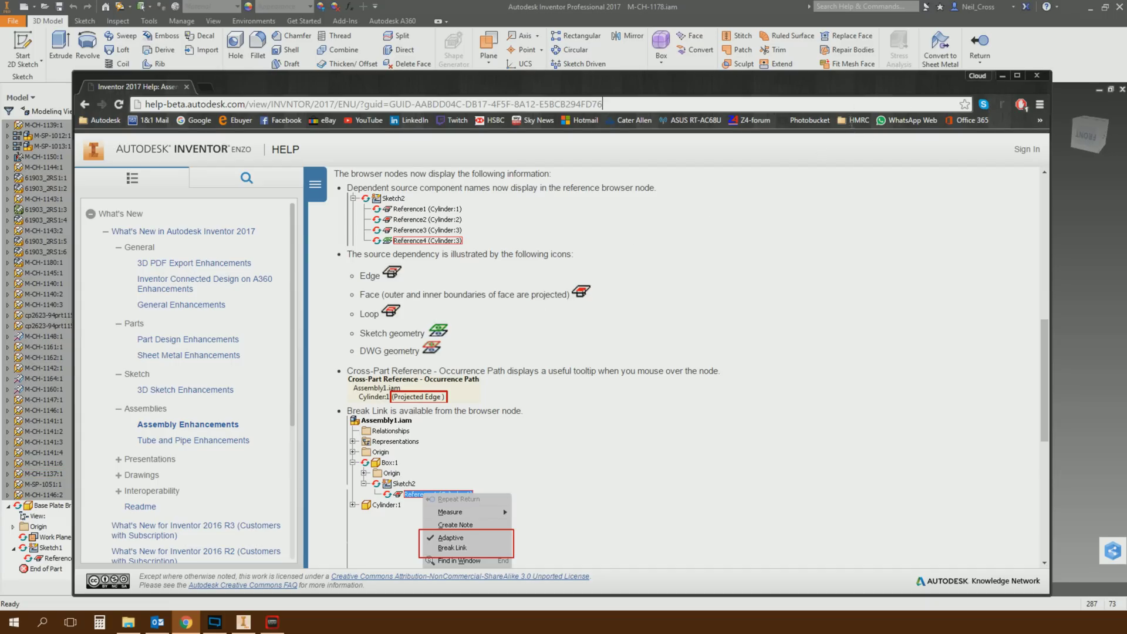
pyautogui.click(1002, 75)
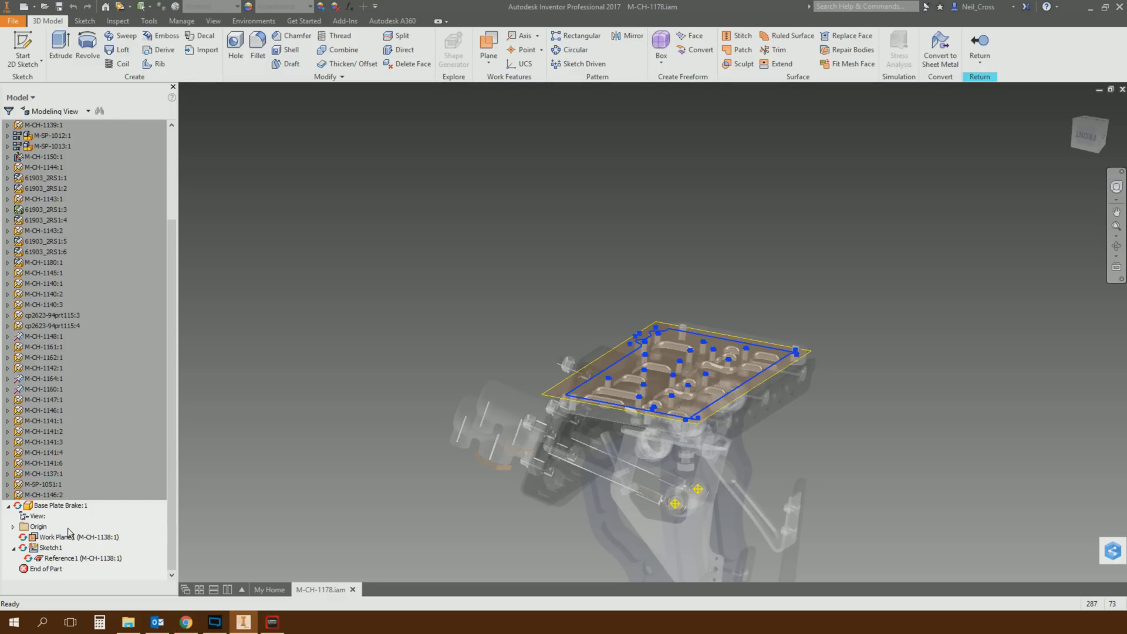
# Bring up Reference1's context menu to check its Adaptive setting.
pyautogui.rightClick(59, 558)
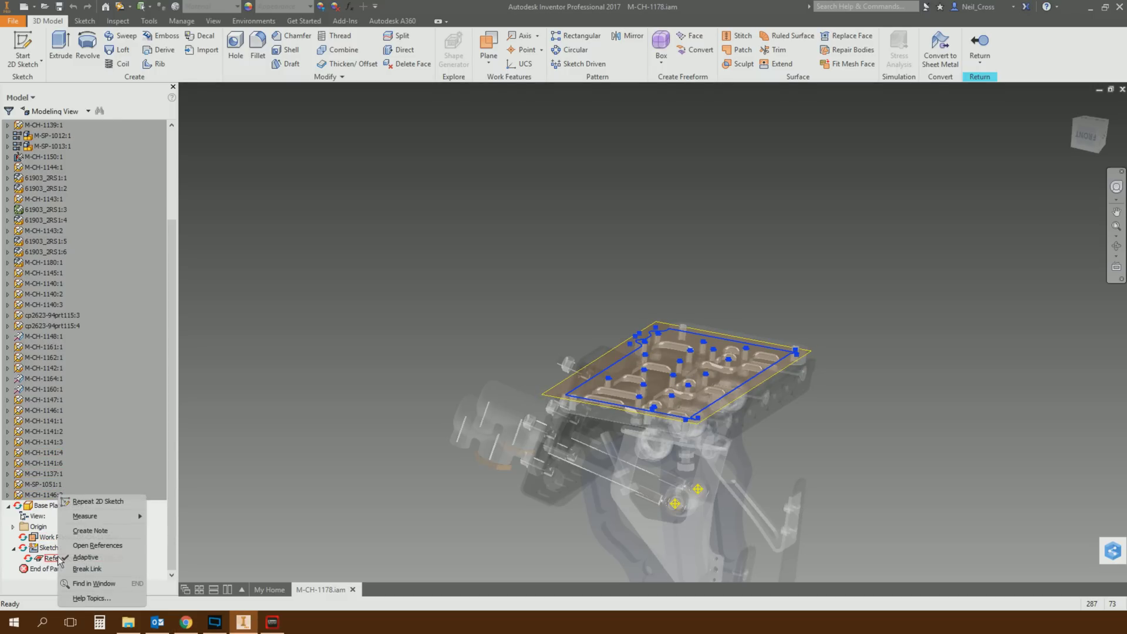